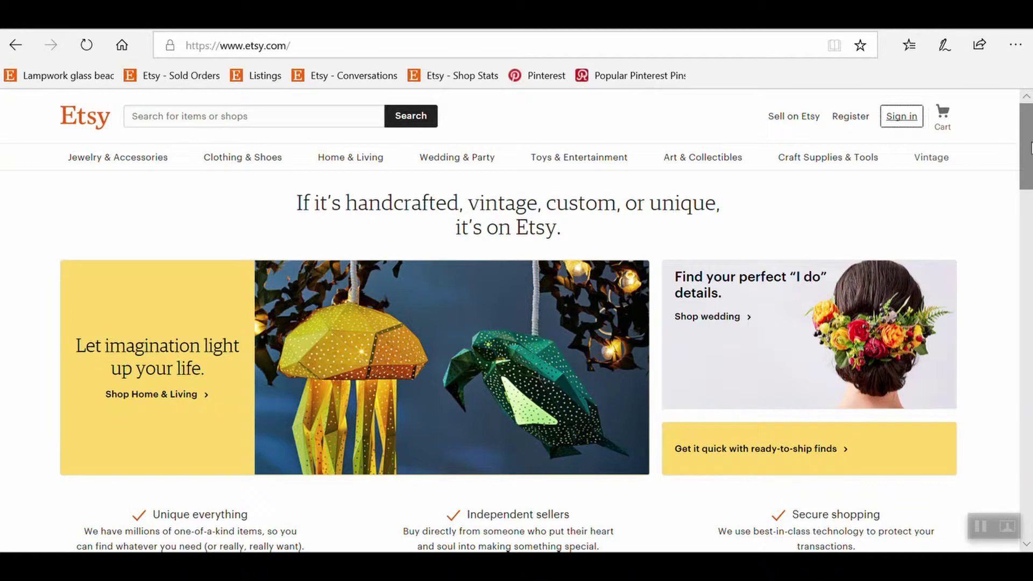
# Set the site's region to Switzerland and its currency to United States Dollar (USD), and save the settings
pyautogui.moveTo(1030, 149); pyautogui.dragTo(1030, 498)
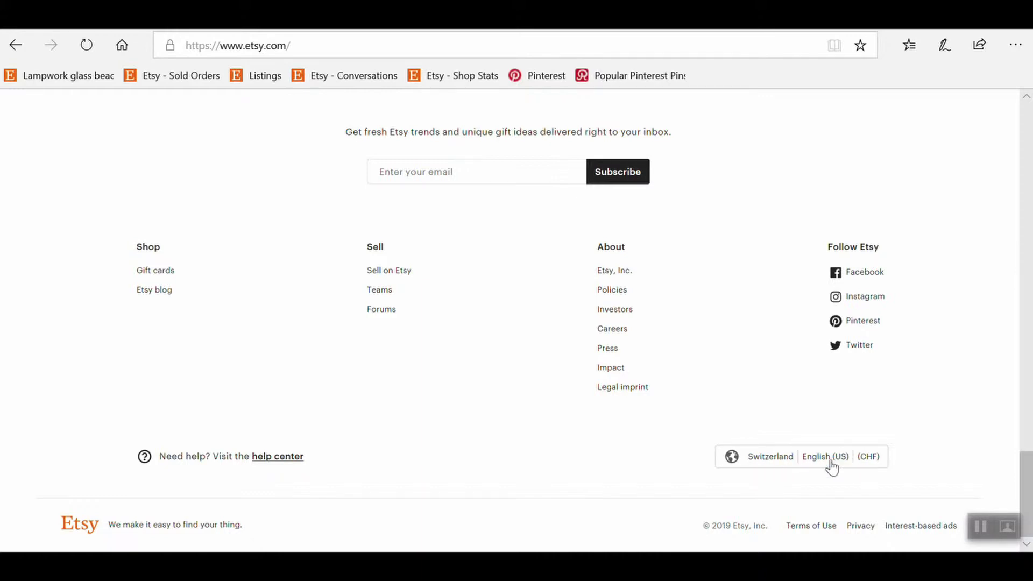
pyautogui.click(759, 462)
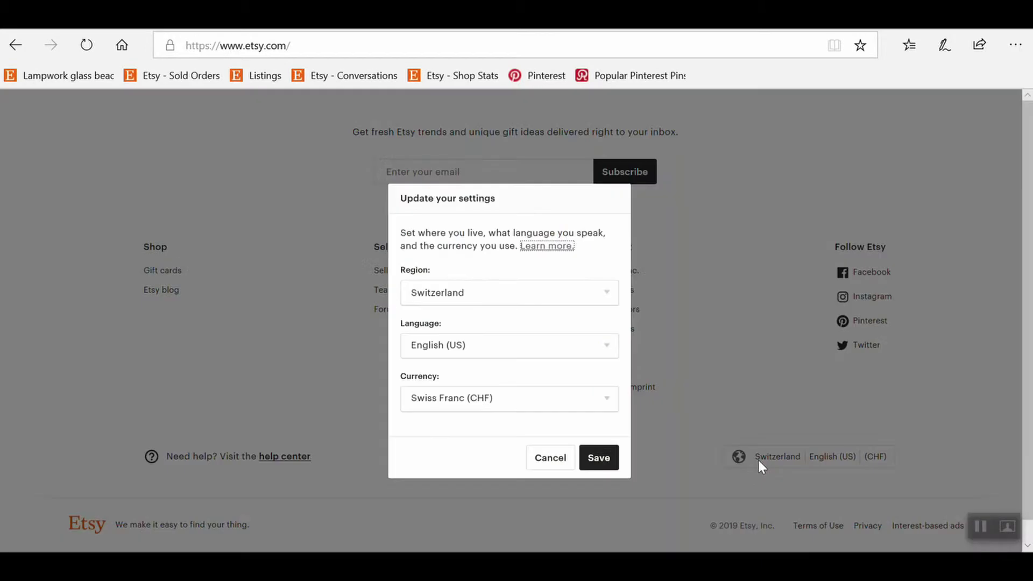
pyautogui.click(467, 297)
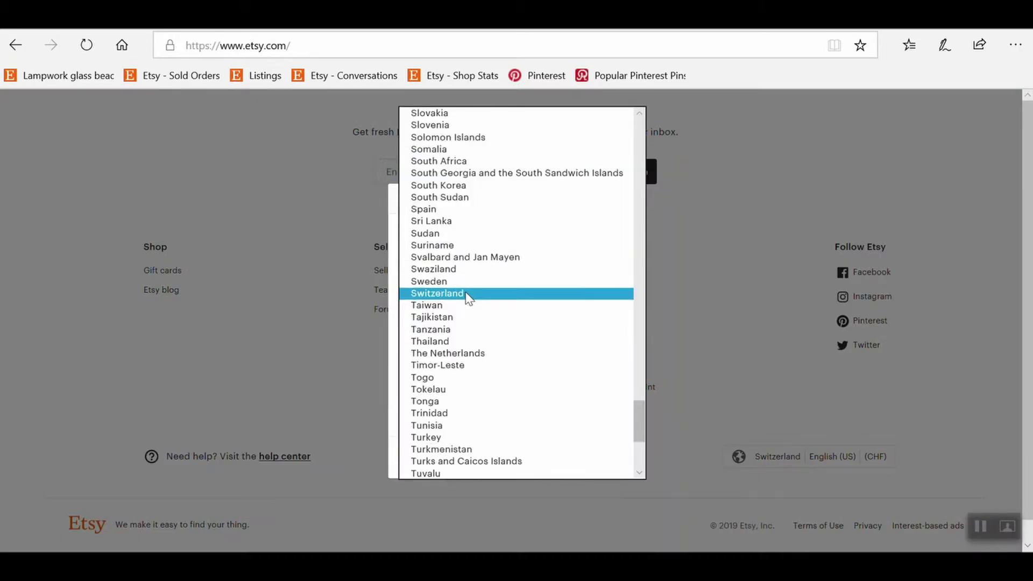
pyautogui.click(467, 297)
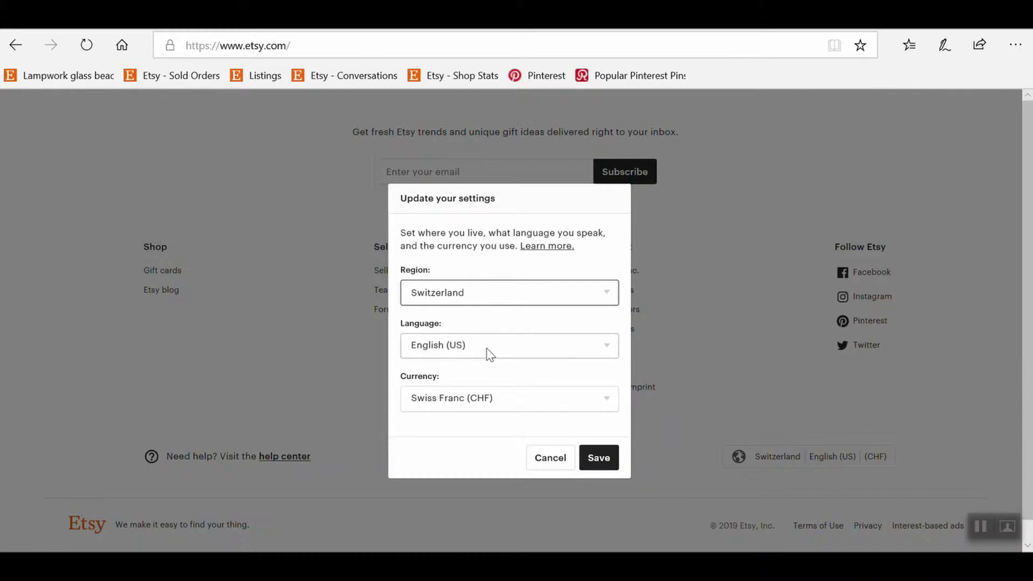
pyautogui.click(548, 406)
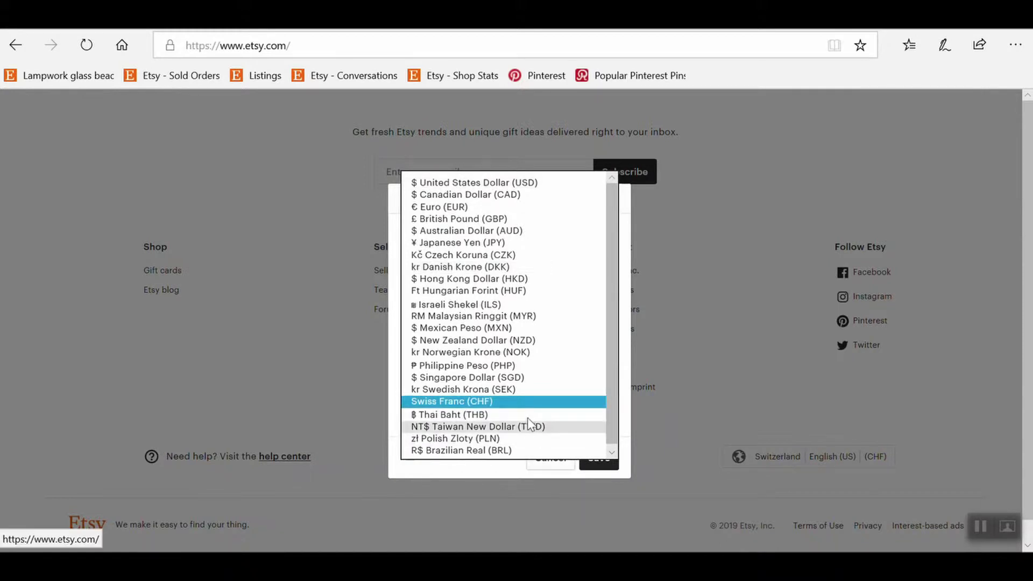
pyautogui.click(511, 183)
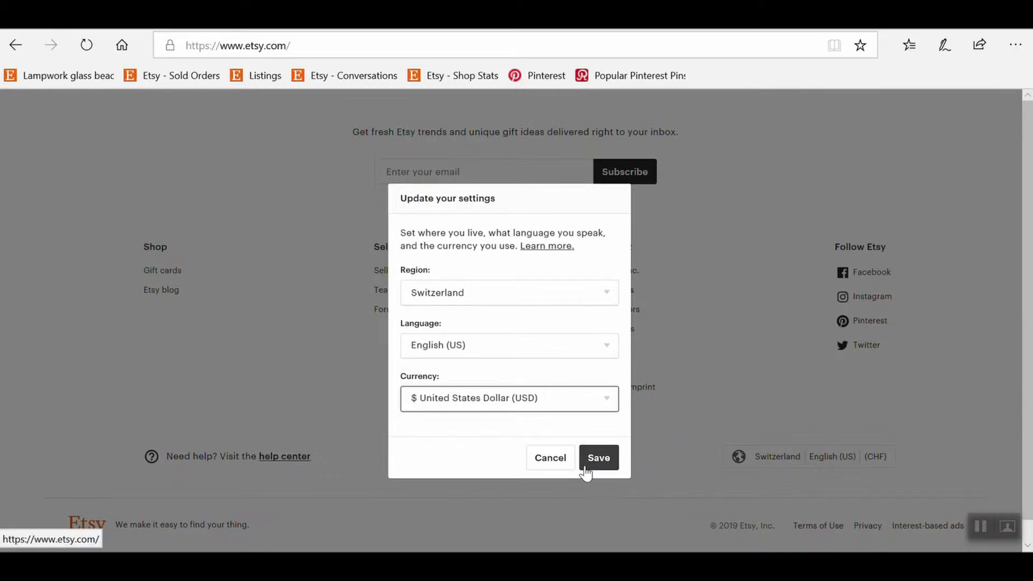
pyautogui.click(598, 458)
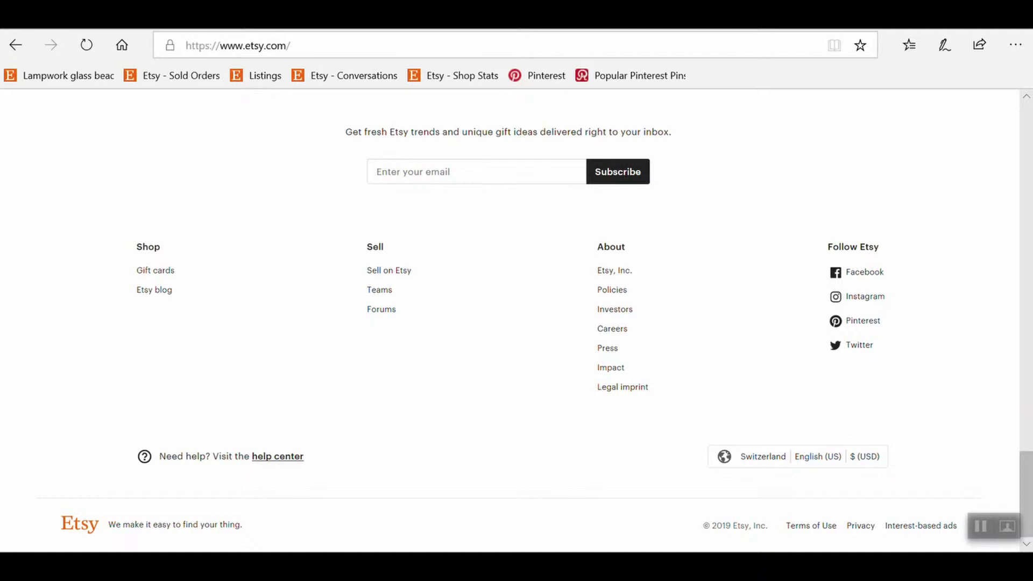
# Register a new Etsy account by entering the e-mail address, the first name and the account password
pyautogui.scroll(15, 996, 135)
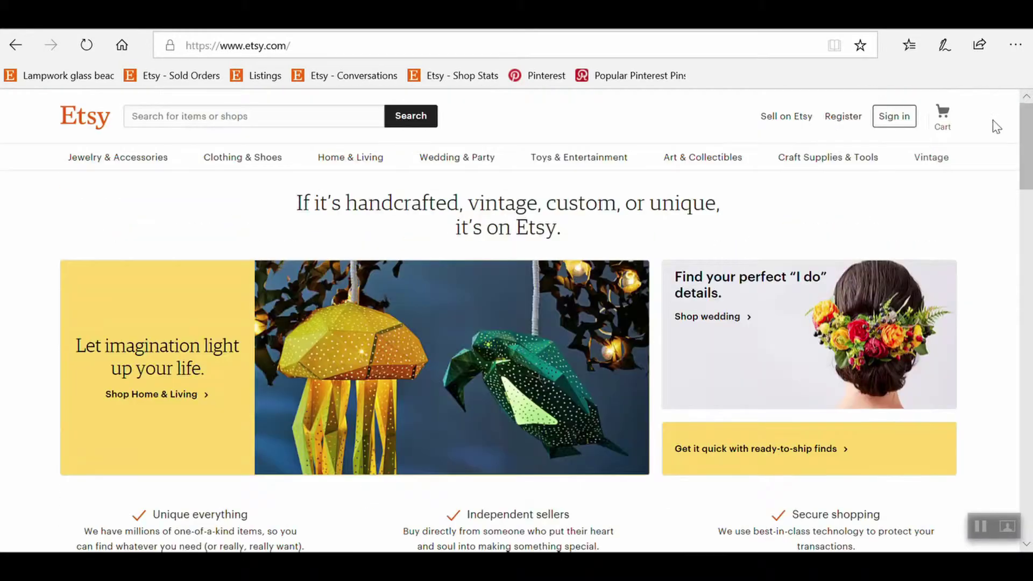
pyautogui.click(837, 117)
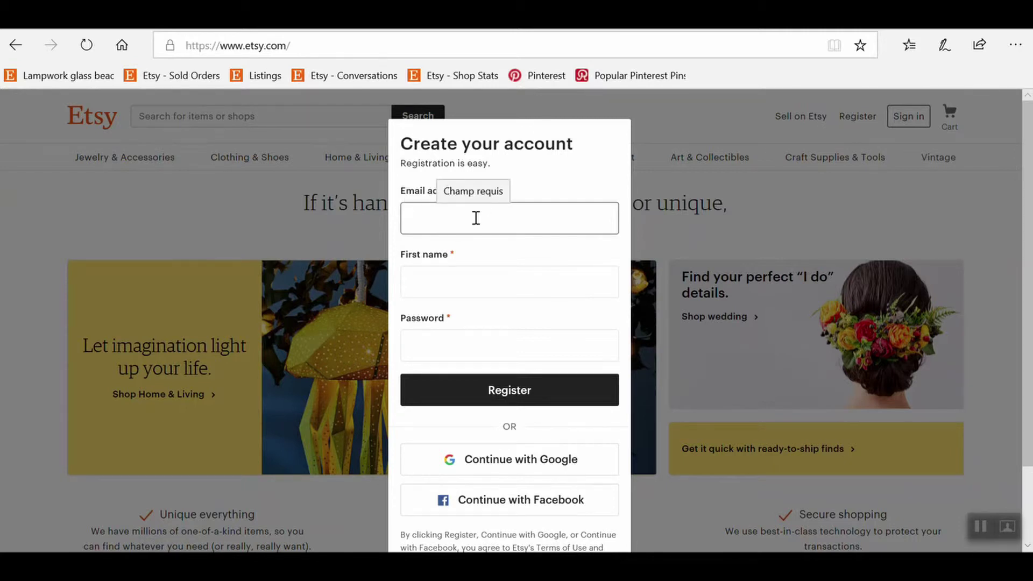
pyautogui.hotkey('ctrl', 'v')
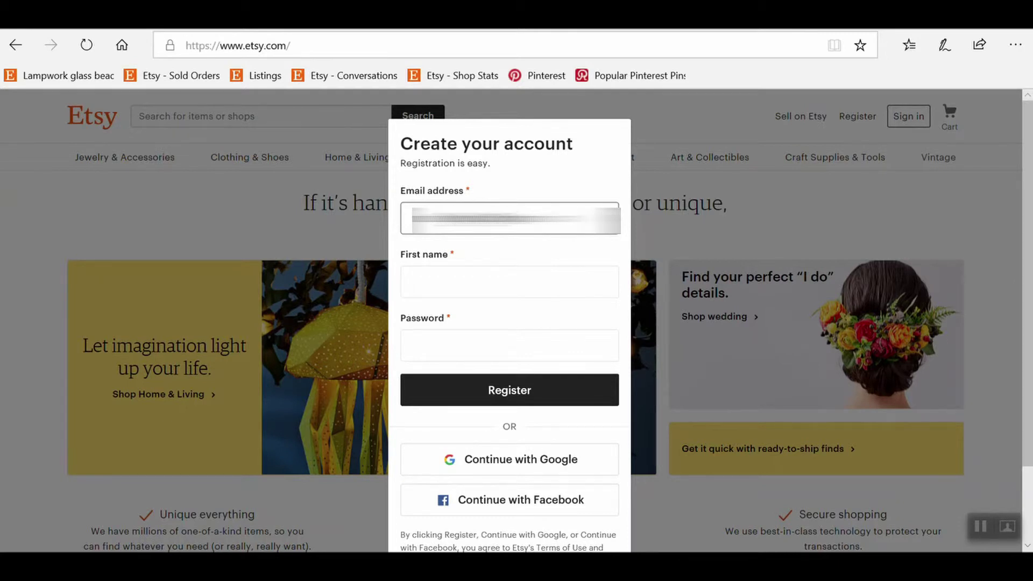
pyautogui.click(500, 286)
pyautogui.write('Anne')
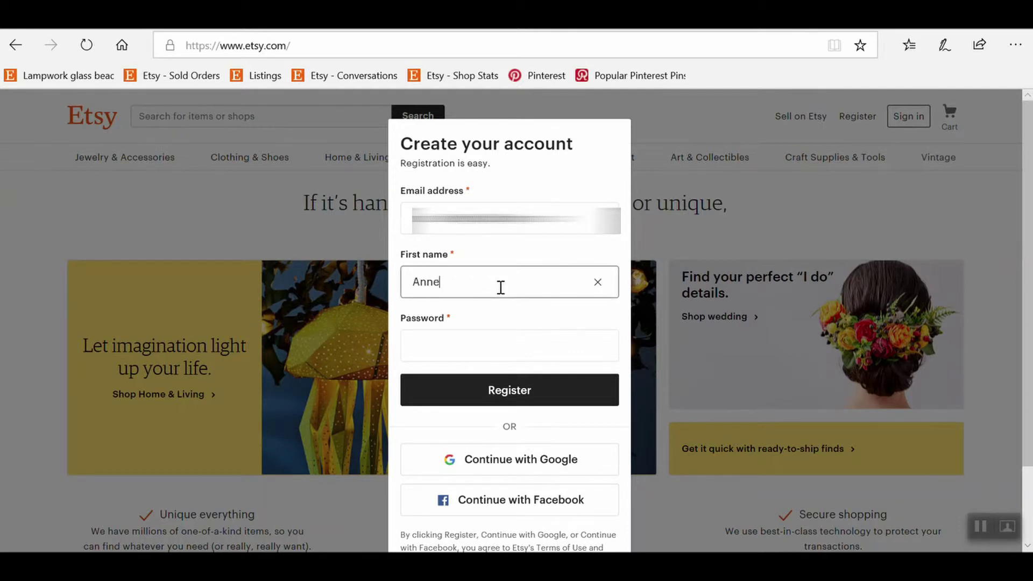
pyautogui.click(494, 355)
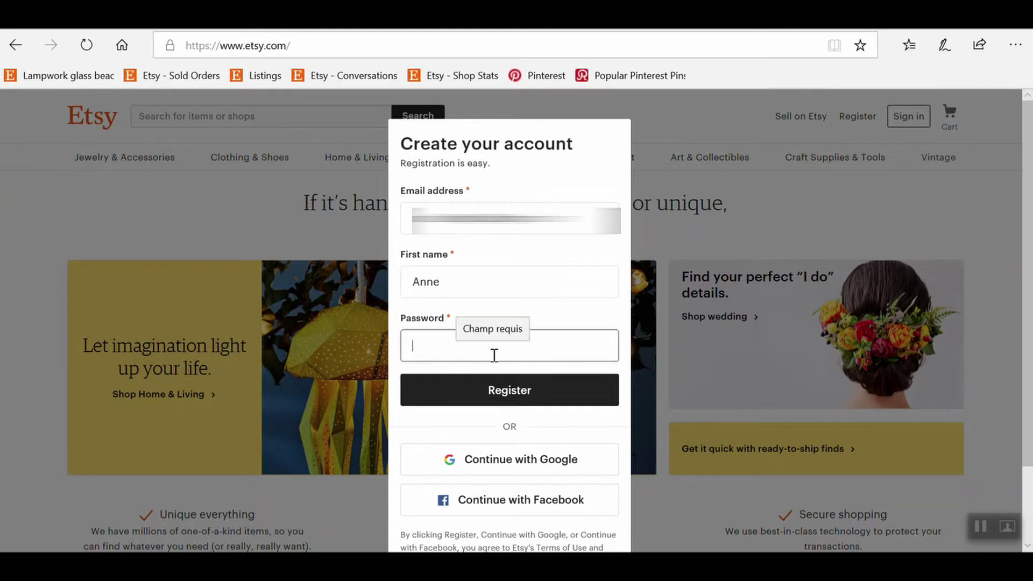
pyautogui.write('************')
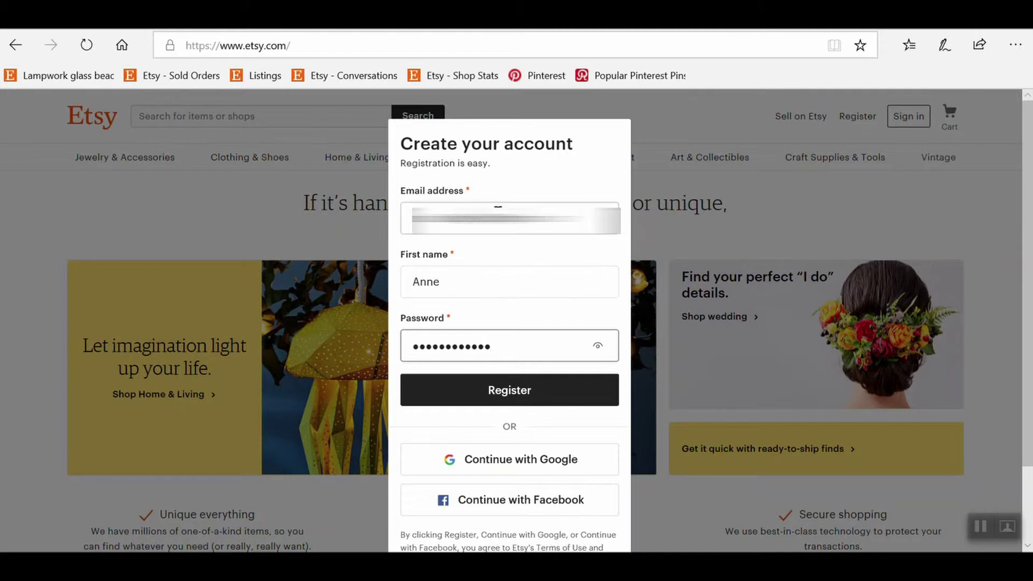
pyautogui.click(521, 398)
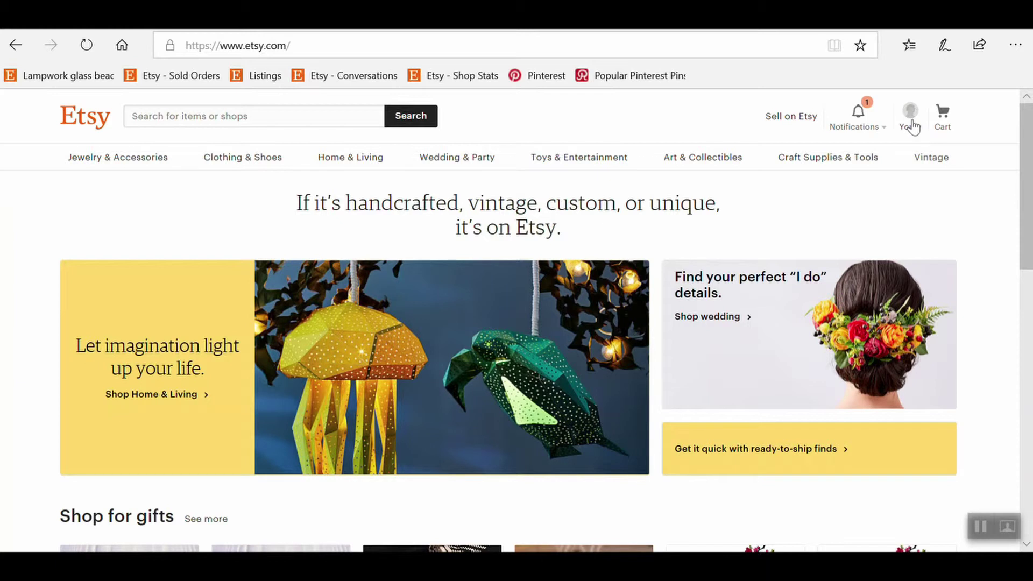
# Switch to the mail program and confirm the new account from Etsy's "Confirm your Etsy account" e-mail
pyautogui.moveTo(860, 169)
pyautogui.moveTo(177, 559)
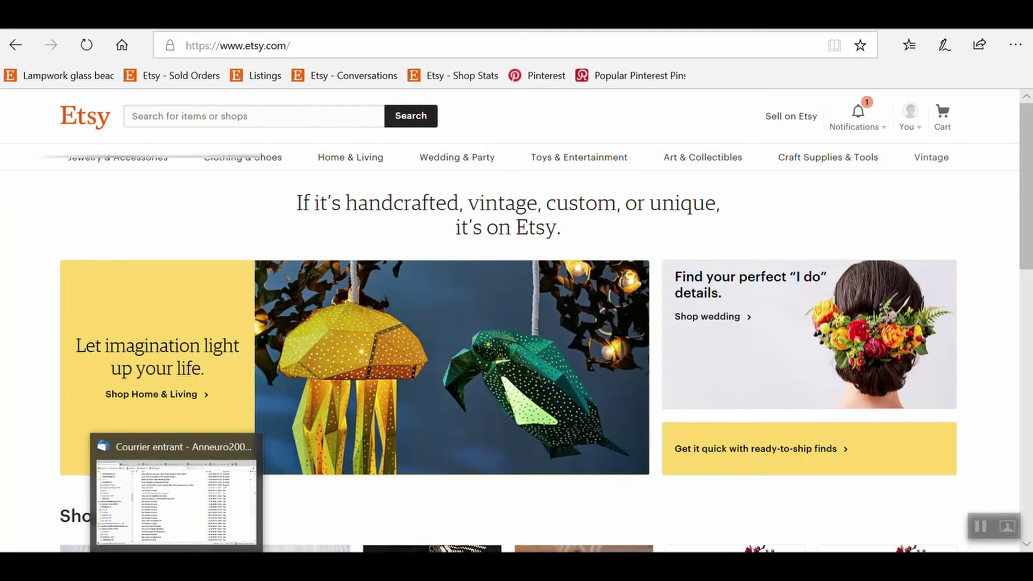
pyautogui.click(177, 559)
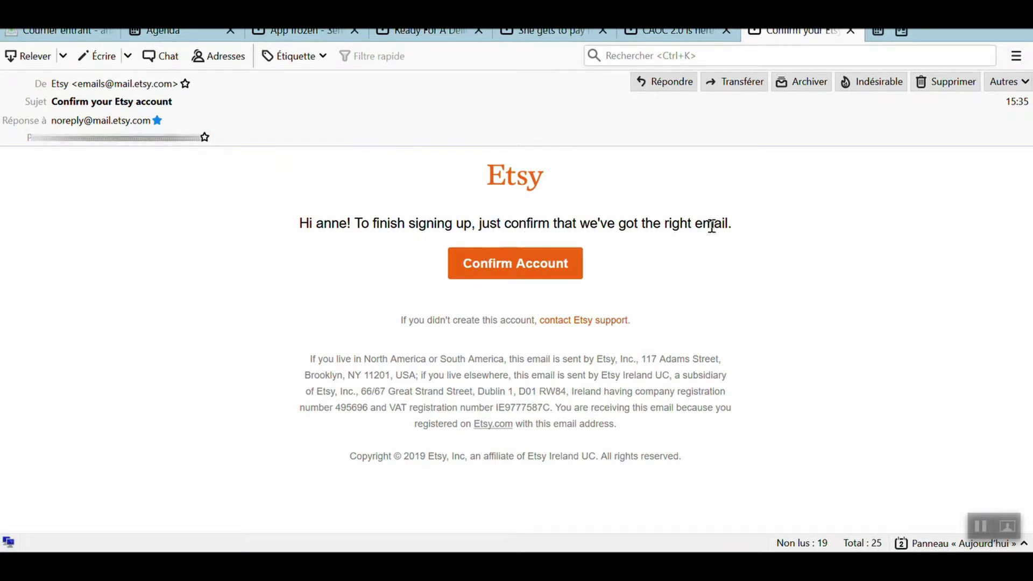
pyautogui.click(532, 270)
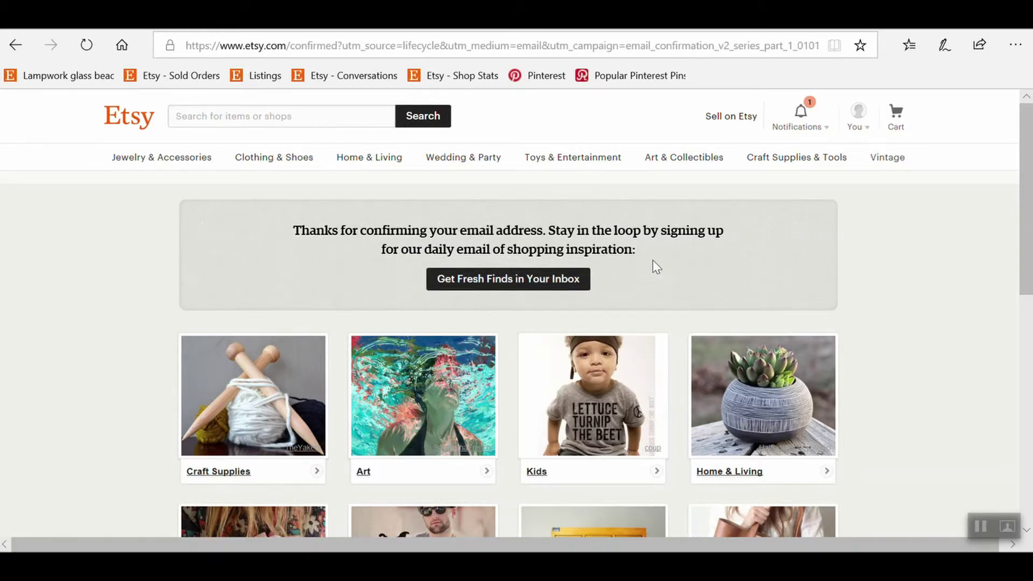
# Open the account's own profile and start editing the public profile
pyautogui.scroll(-6, 653, 260)
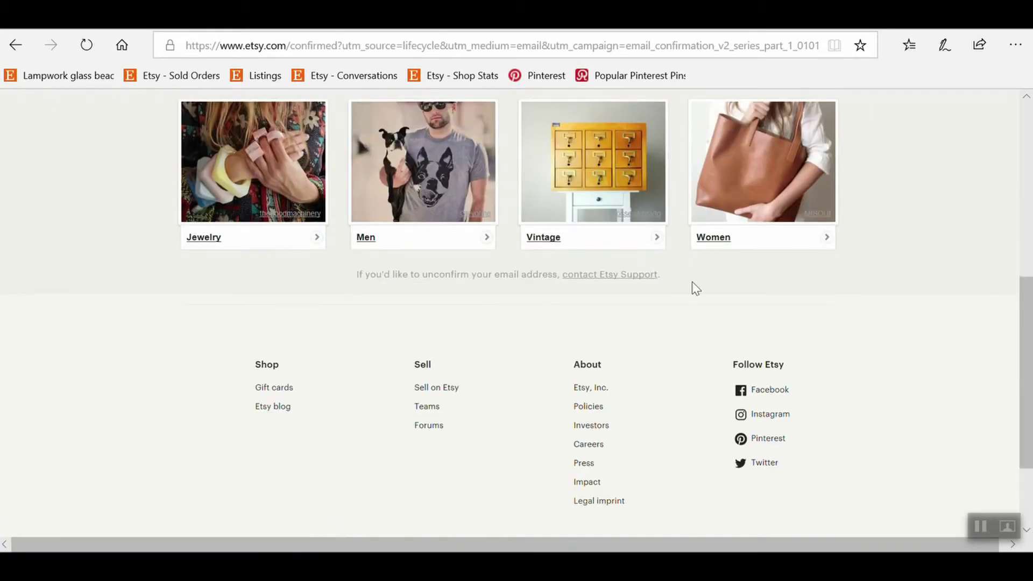
pyautogui.scroll(6, 602, 312)
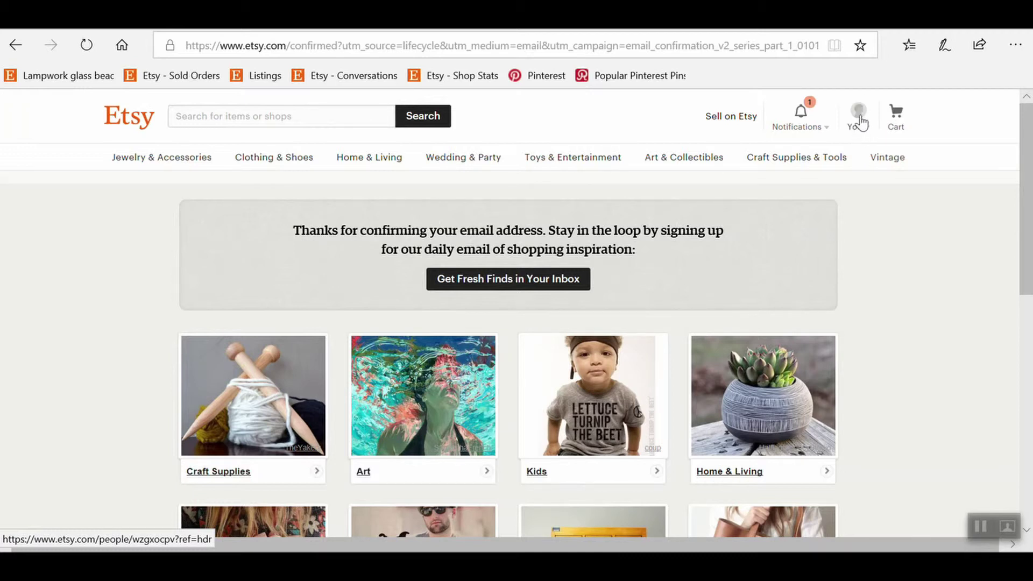
pyautogui.click(860, 133)
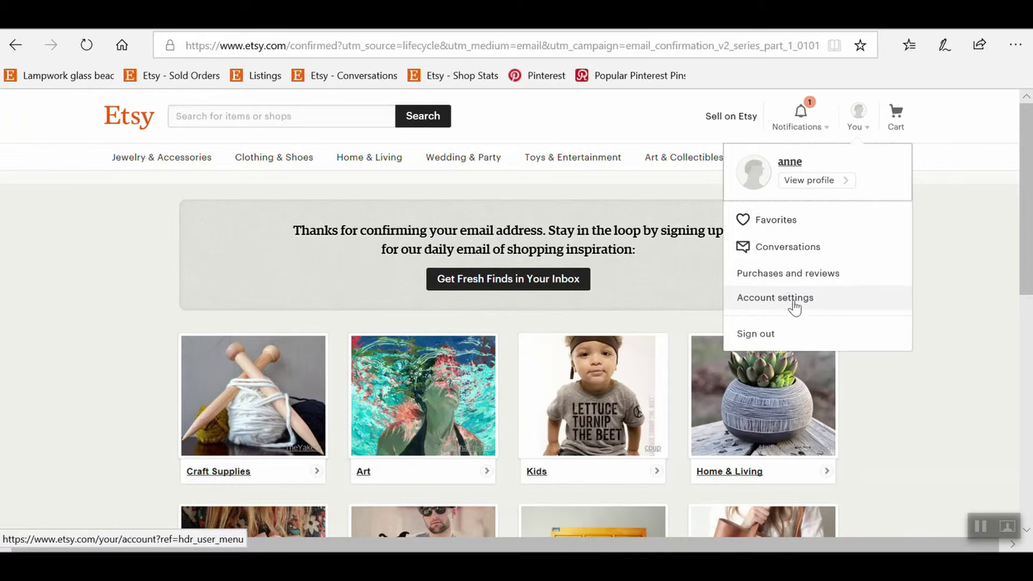
pyautogui.click(821, 183)
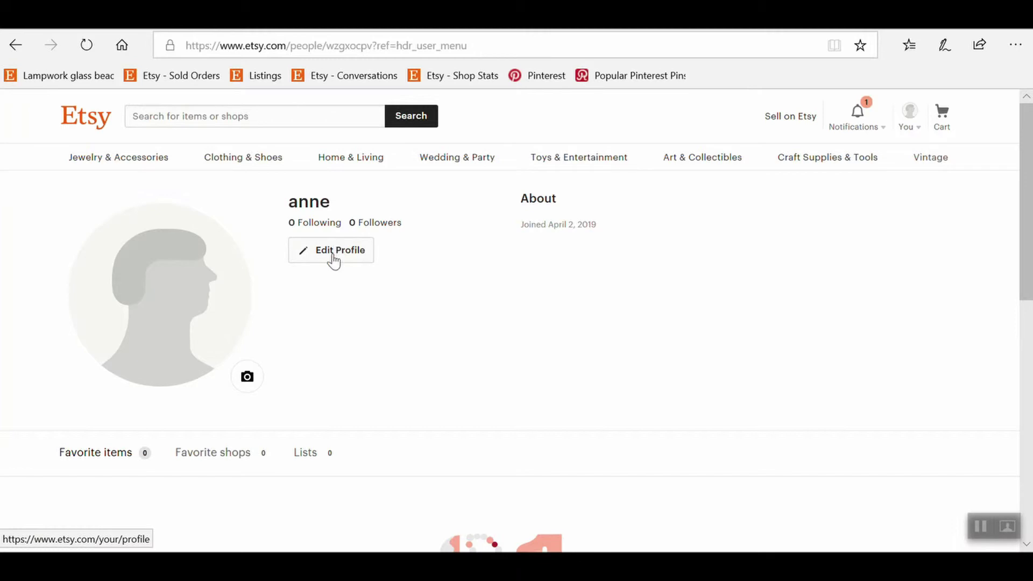
pyautogui.click(331, 258)
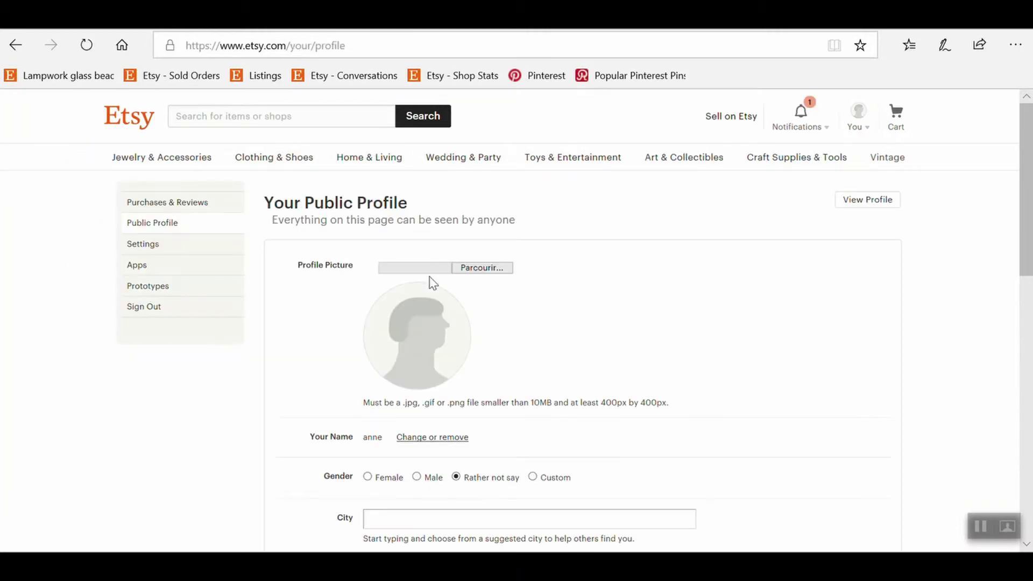
# Choose the 400x400 colour portrait PNG from the Images folder as the profile picture
pyautogui.click(486, 274)
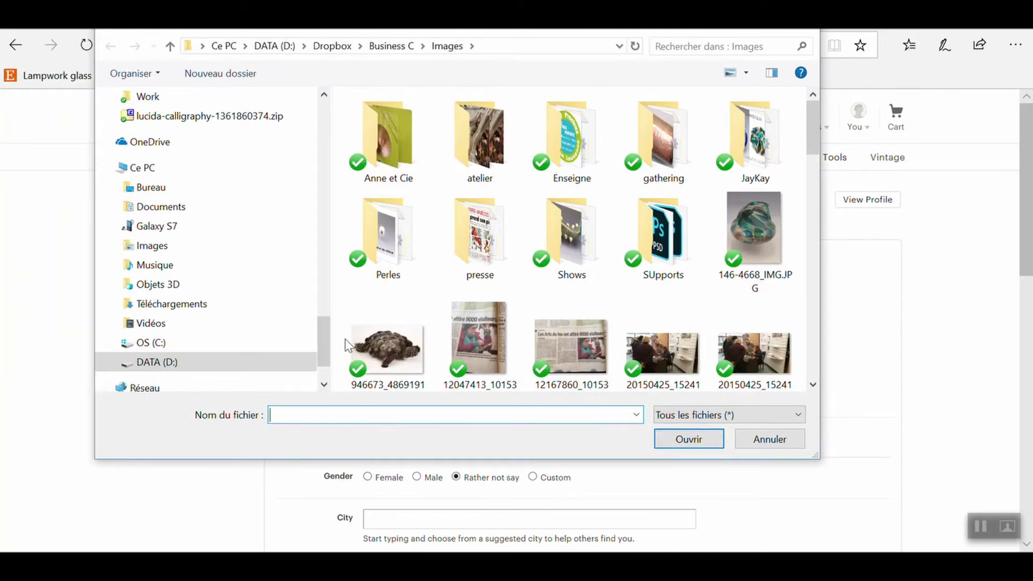
pyautogui.click(487, 164)
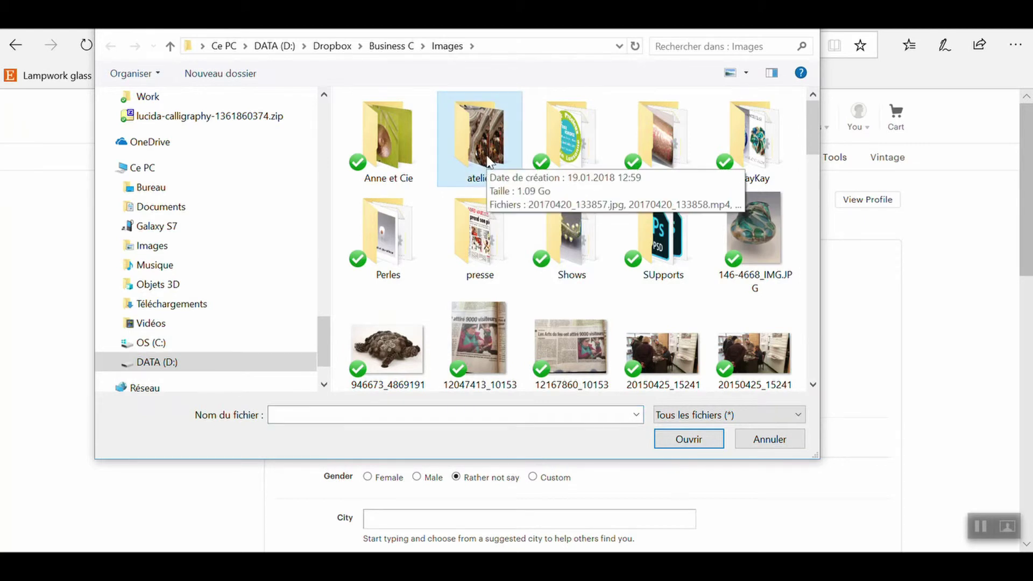
pyautogui.scroll(-3, 554, 191)
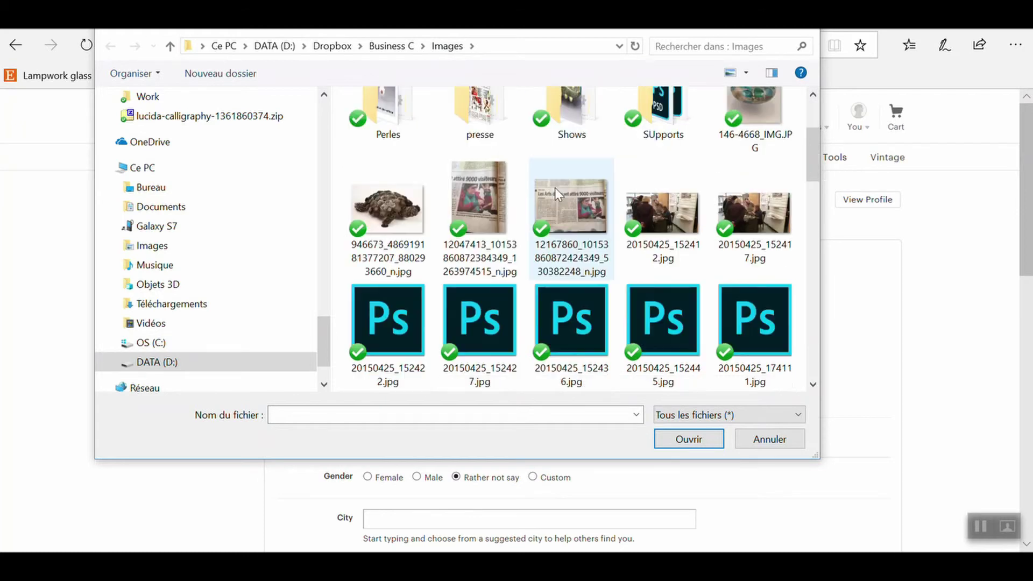
pyautogui.scroll(-15, 554, 188)
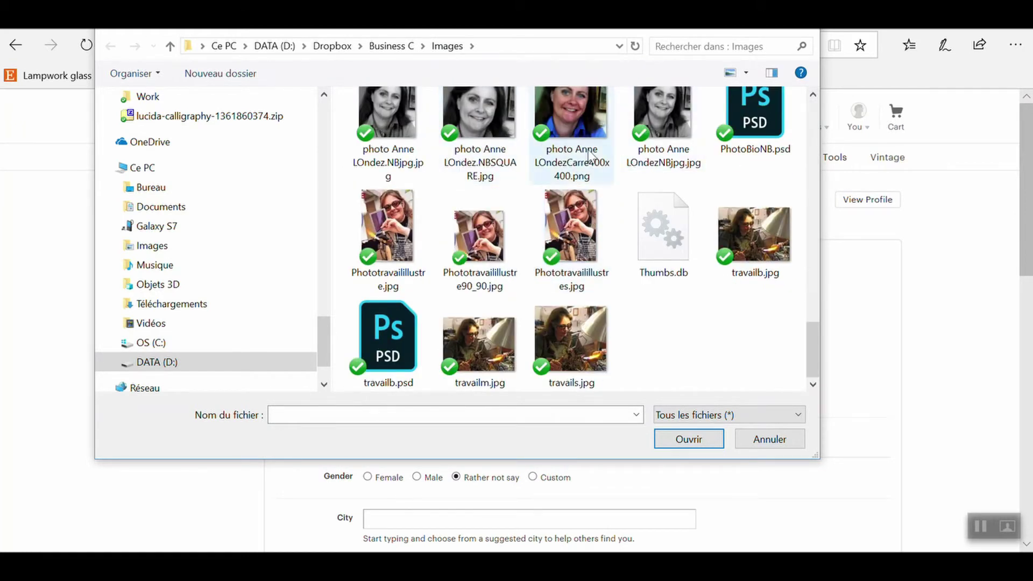
pyautogui.doubleClick(579, 131)
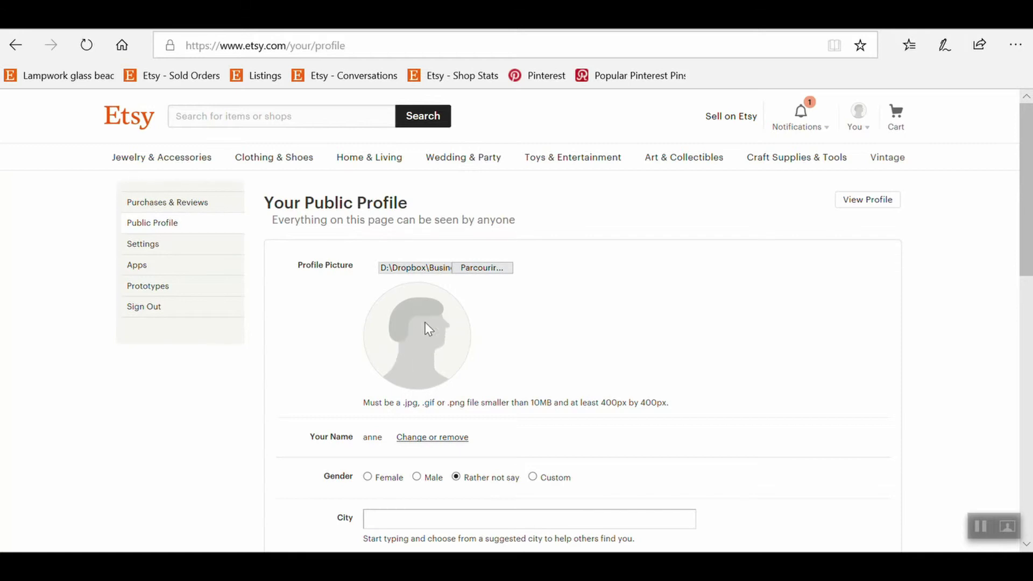
# Set the profile city to New York, New York, United States Of America, and select the birthday month and day
pyautogui.scroll(-3, 615, 321)
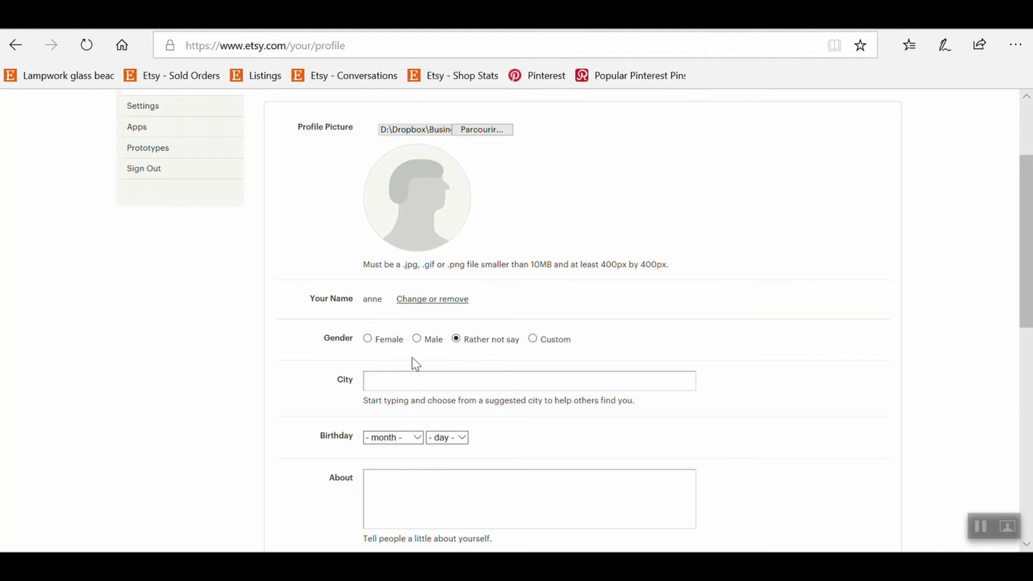
pyautogui.click(444, 381)
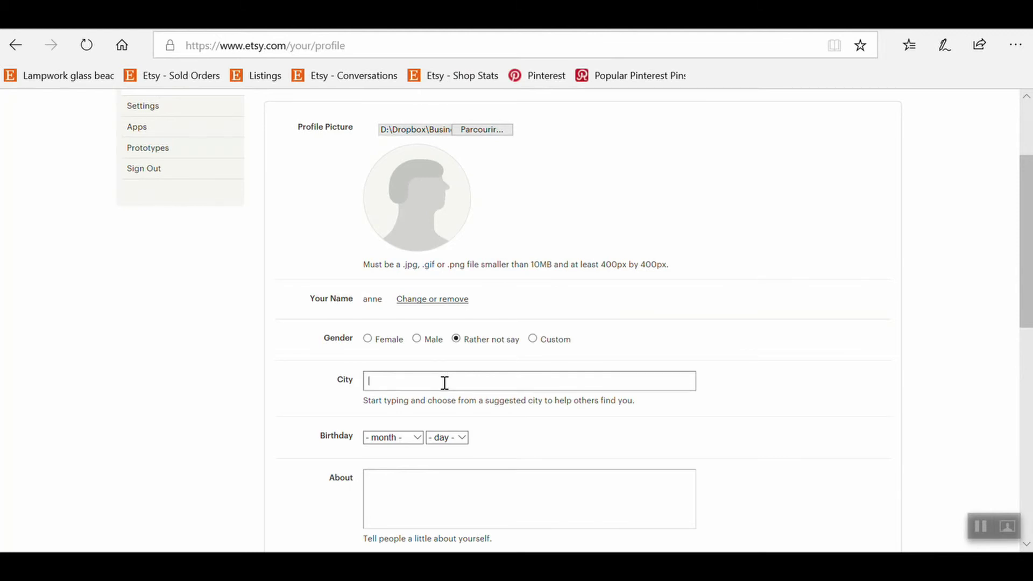
pyautogui.write('New')
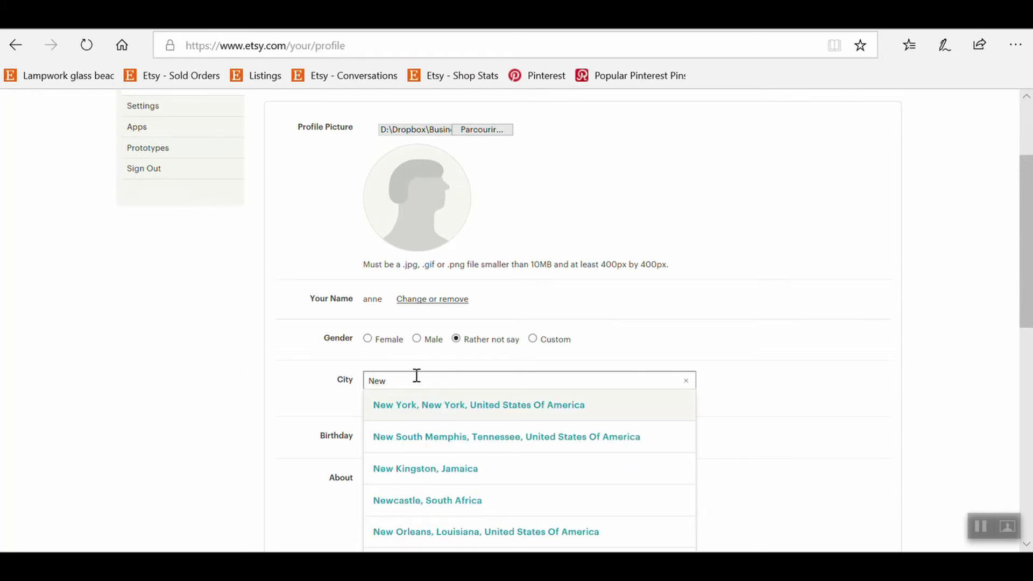
pyautogui.click(451, 412)
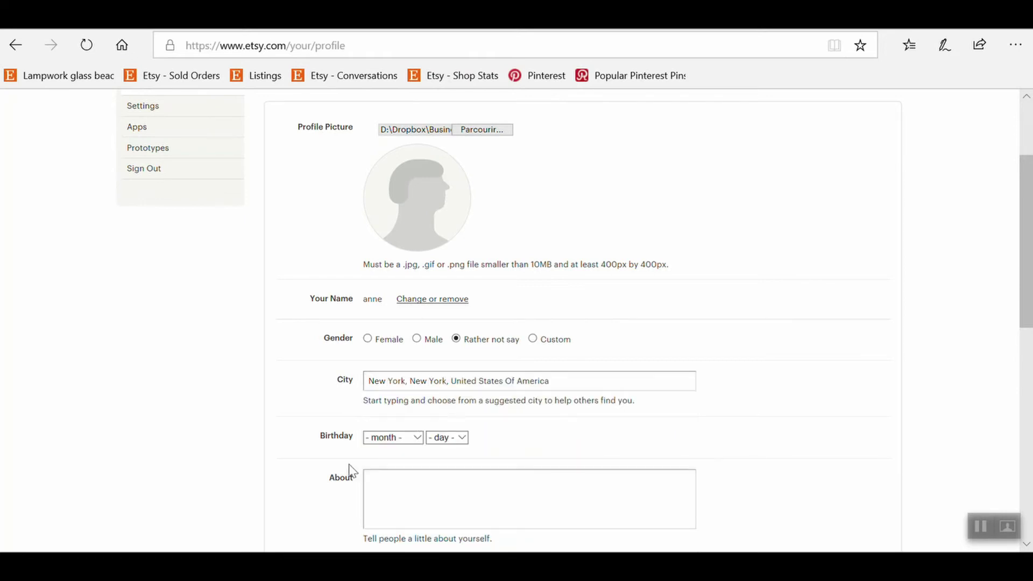
pyautogui.click(417, 437)
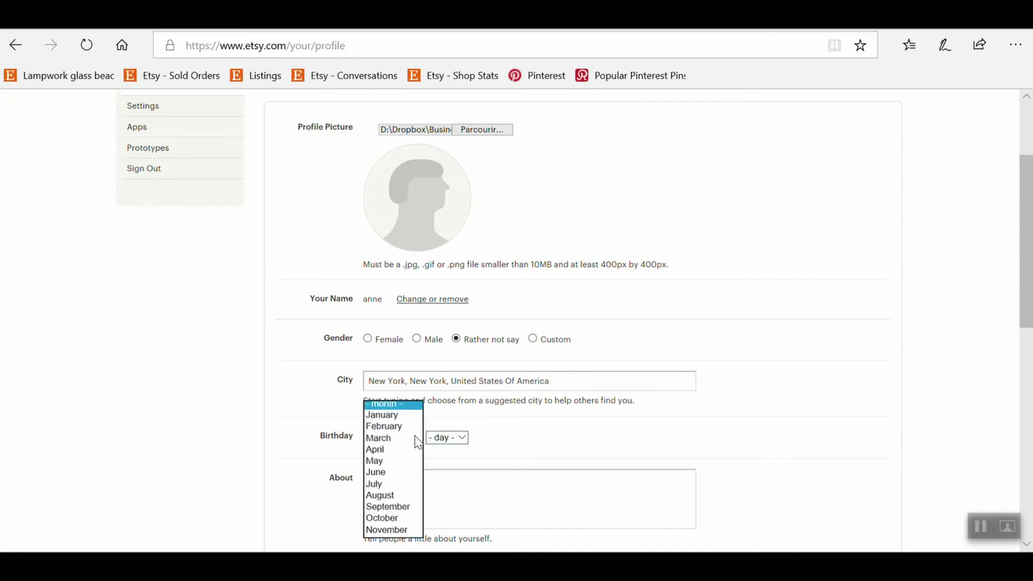
pyautogui.click(392, 462)
pyautogui.click(461, 438)
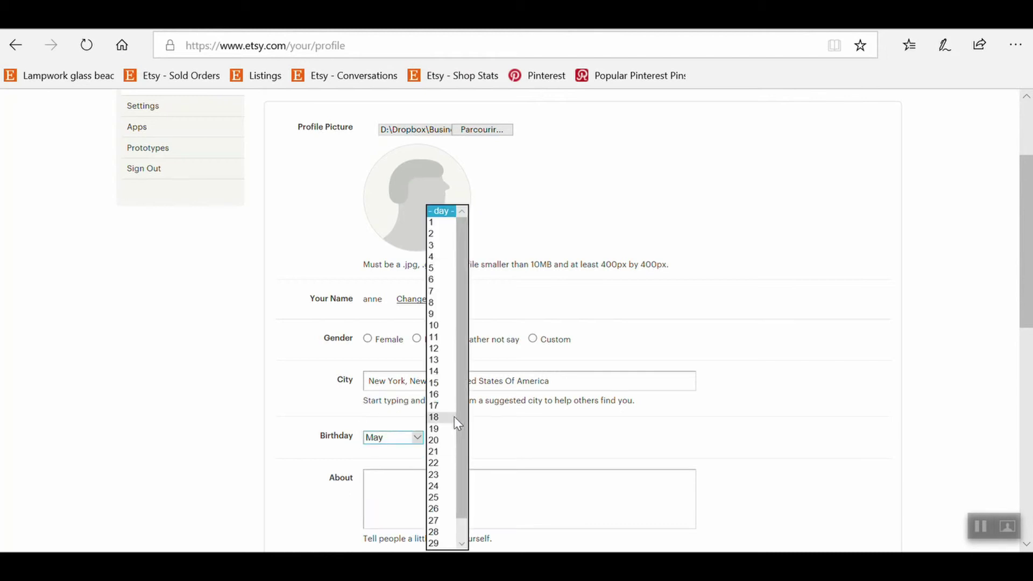
pyautogui.click(446, 372)
# Write an About text that greets readers, gives the owner's first name and says she is a glass beadmaker
pyautogui.scroll(-3, 456, 460)
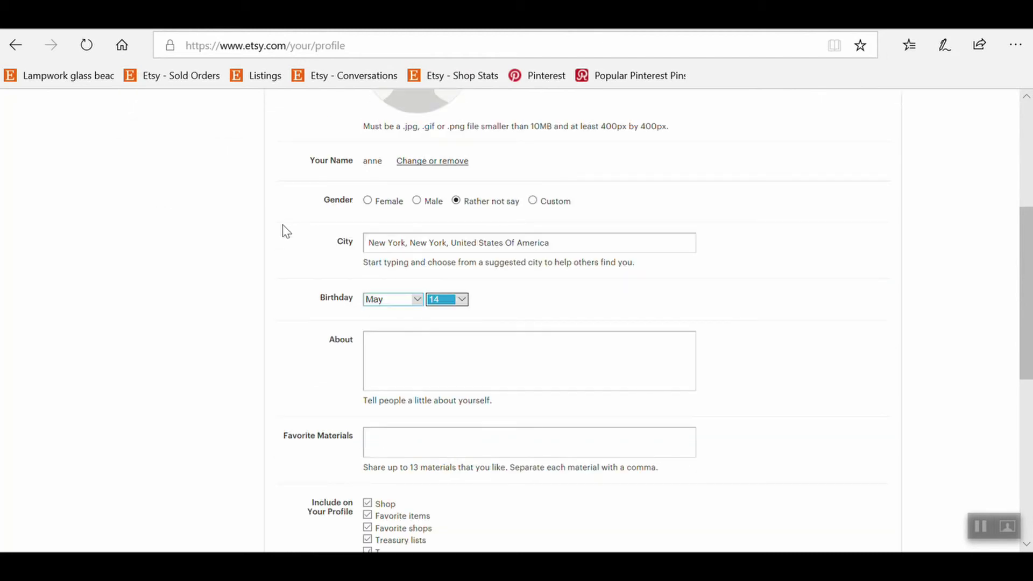
pyautogui.click(500, 367)
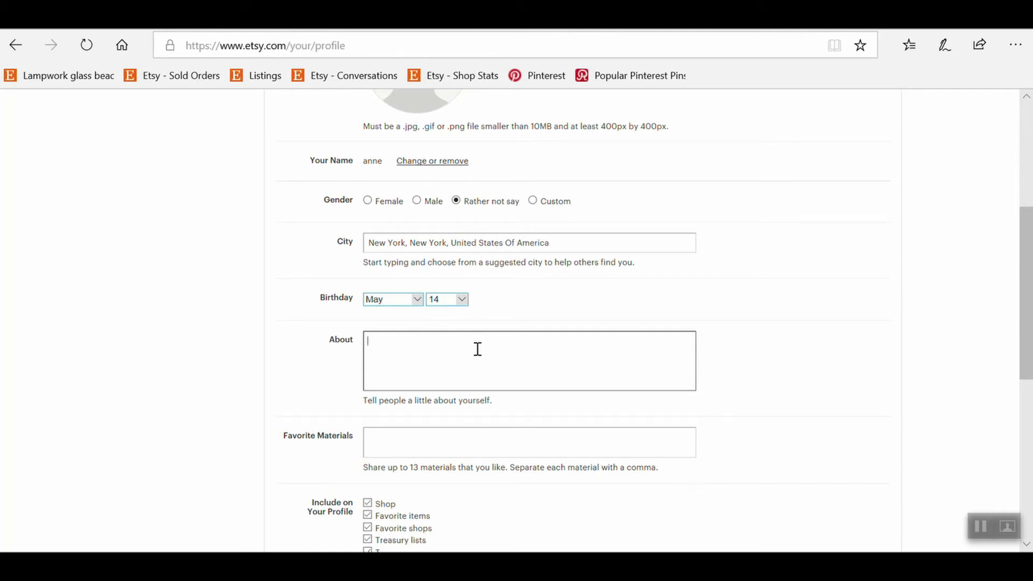
pyautogui.write("Hello, I'm Anne and I'm")
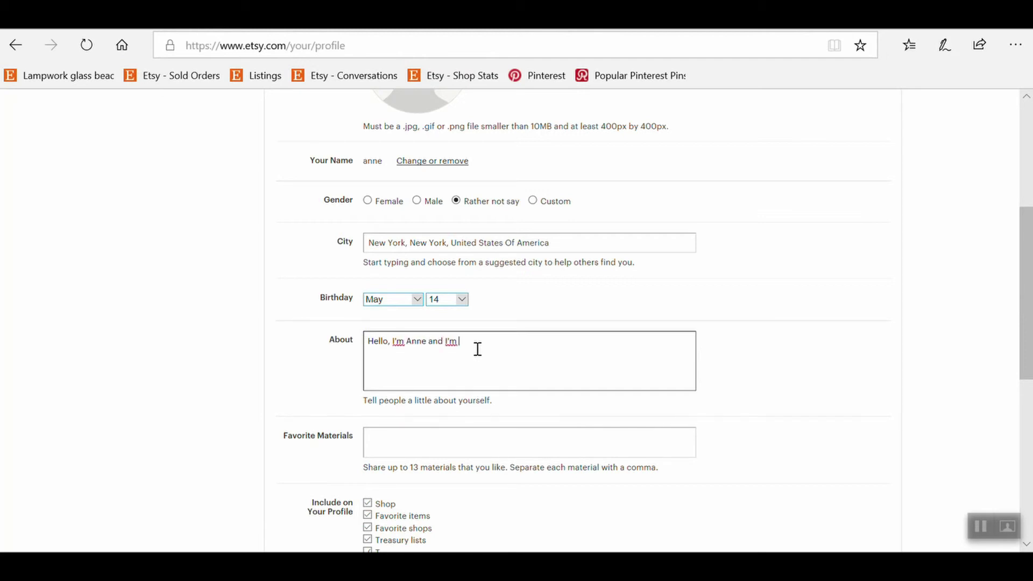
pyautogui.write(' a glass beadmaker.')
# Enter "glass, silver" as the favorite materials
pyautogui.click(430, 442)
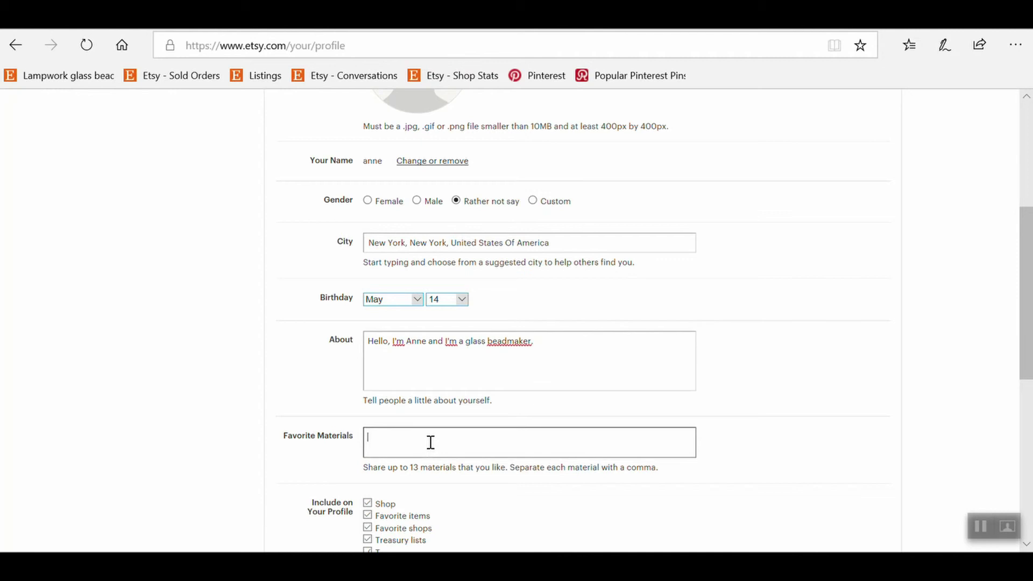
pyautogui.write('glass and')
pyautogui.write(' silver')
pyautogui.click(406, 438)
pyautogui.press('BackSpace')
pyautogui.press('BackSpace')
pyautogui.press('BackSpace')
pyautogui.press('BackSpace')
pyautogui.write(',')
# Exclude favorite items, favorite shops and treasury lists from the public profile, and save the profile changes
pyautogui.scroll(-3, 565, 468)
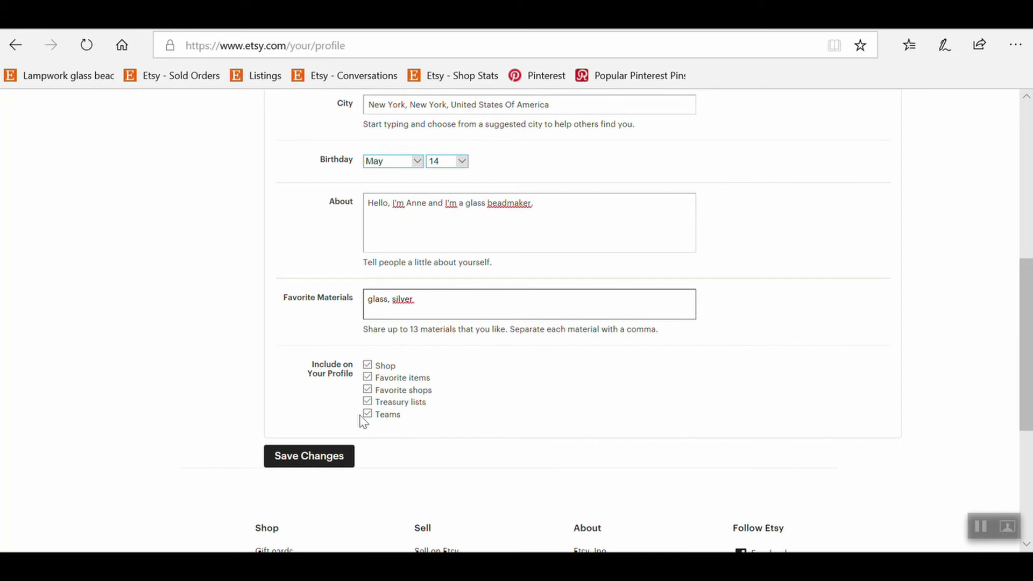
pyautogui.click(369, 378)
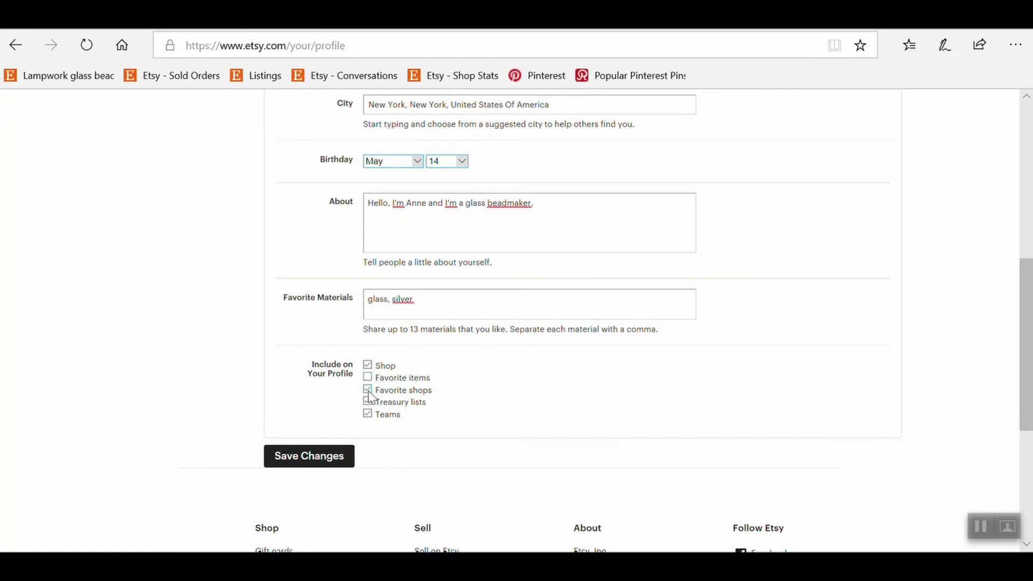
pyautogui.click(368, 391)
pyautogui.click(368, 402)
pyautogui.click(319, 463)
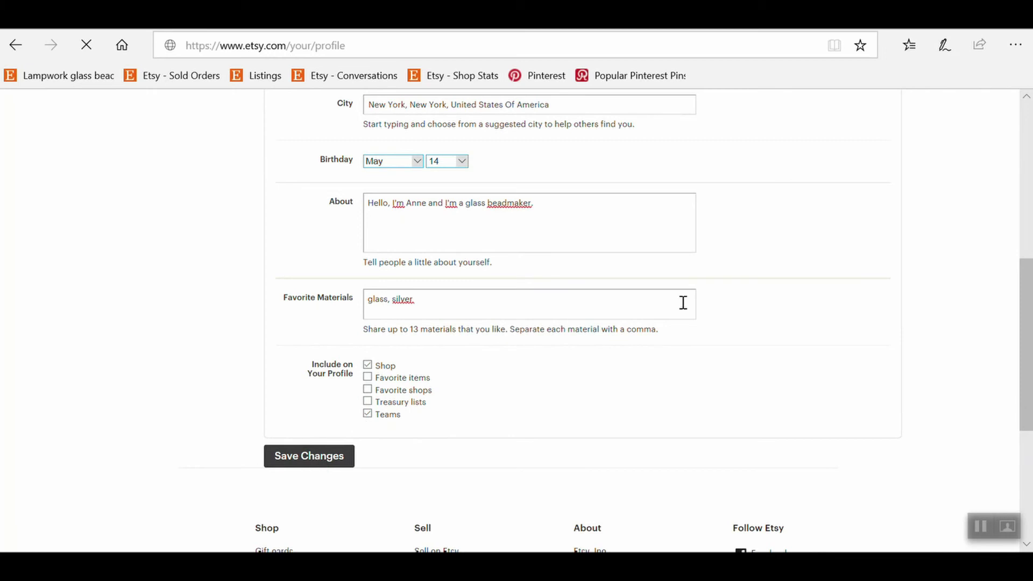